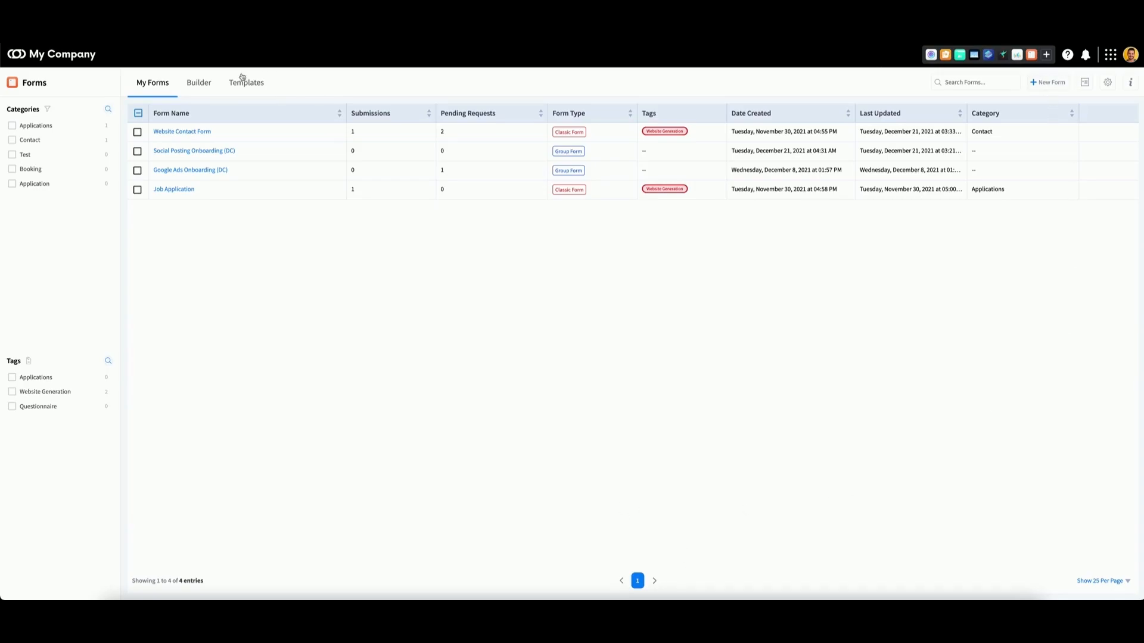
- Create a new classic form named "demo form"
{"action": "left_click", "coordinate": [198, 83]}
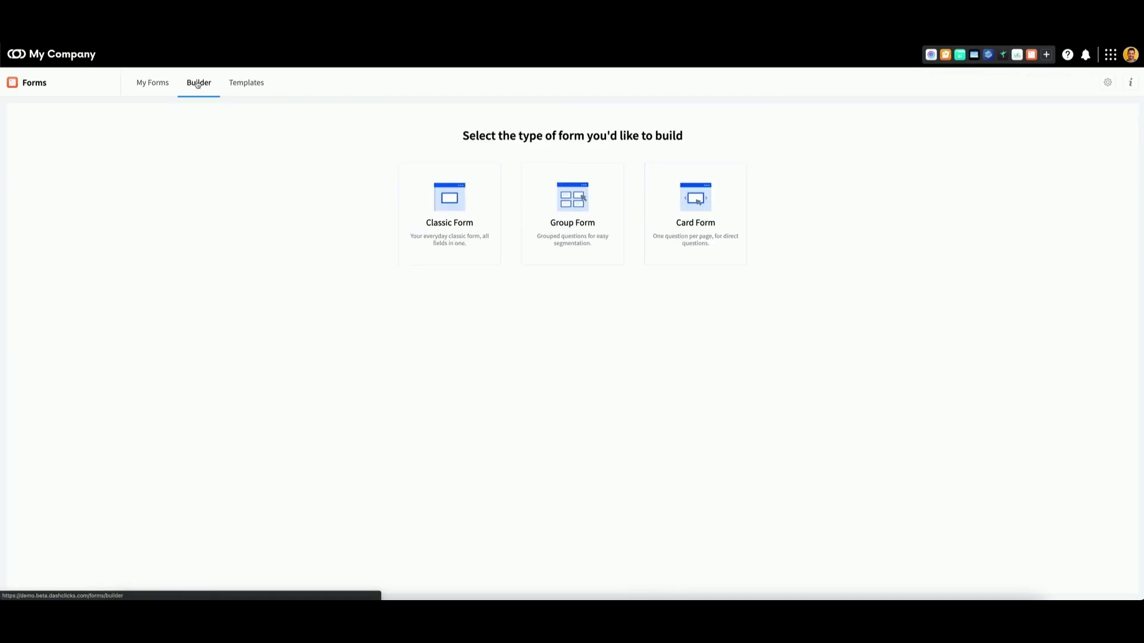
{"action": "left_click", "coordinate": [450, 211]}
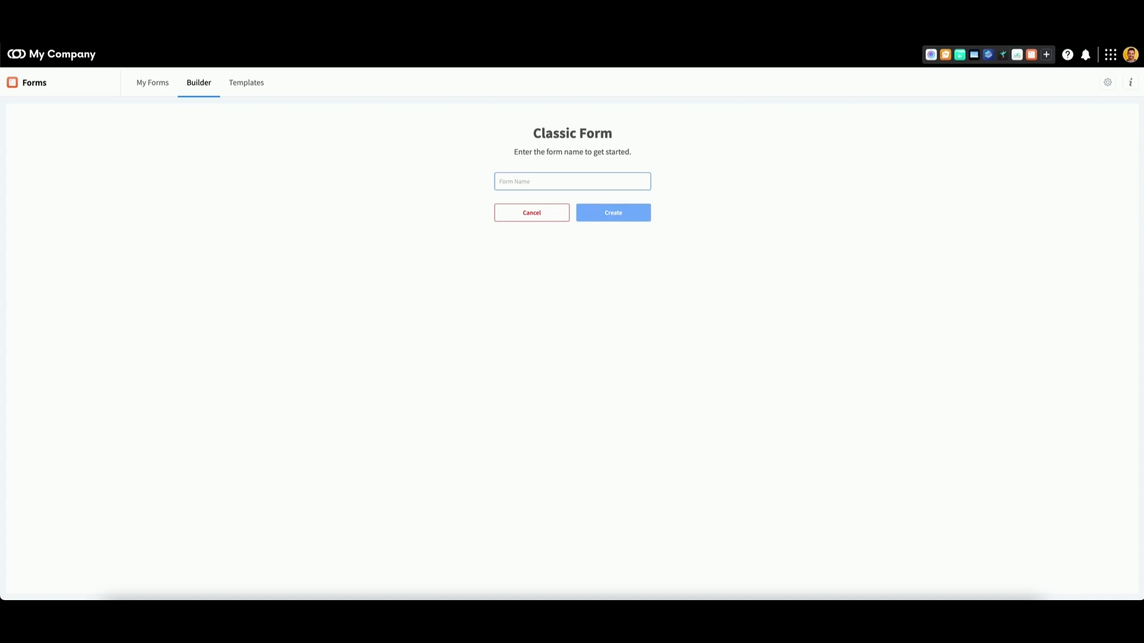
{"action": "type", "text": "demo form"}
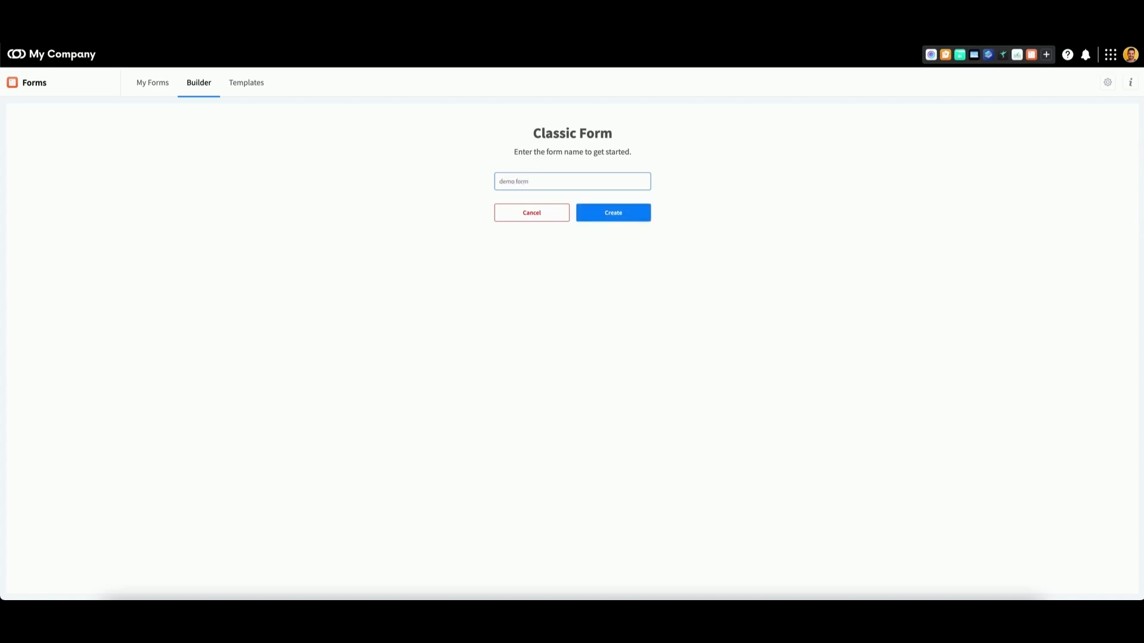
{"action": "left_click", "coordinate": [616, 221]}
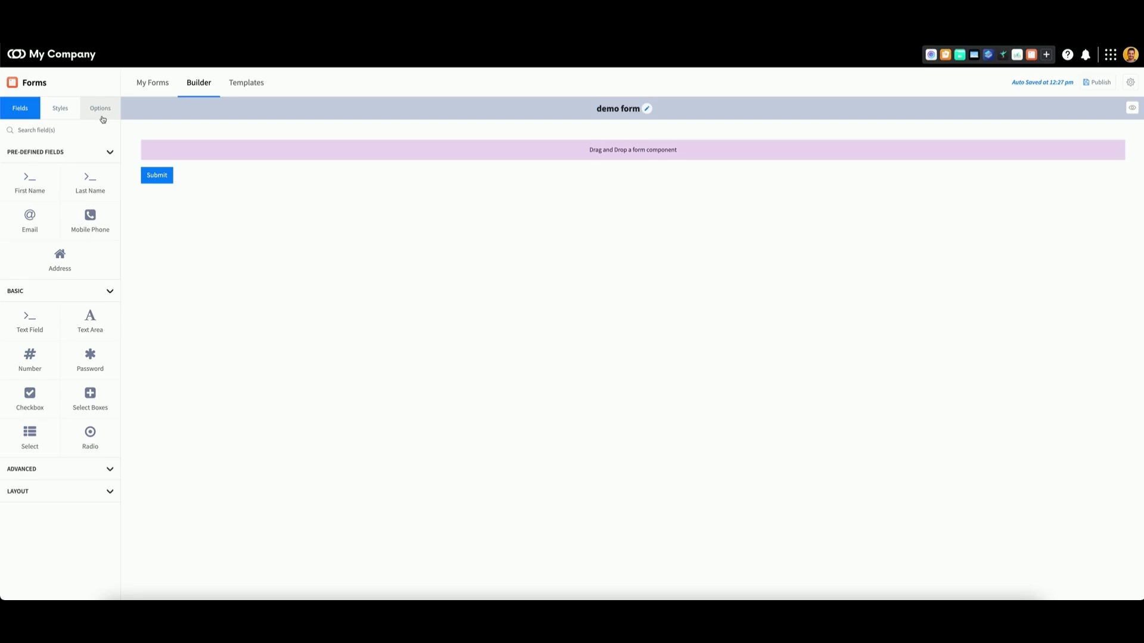
- Add First Name, Text Field and Date / Time fields to the form
{"action": "left_click_drag", "start_coordinate": [22, 186], "coordinate": [182, 155]}
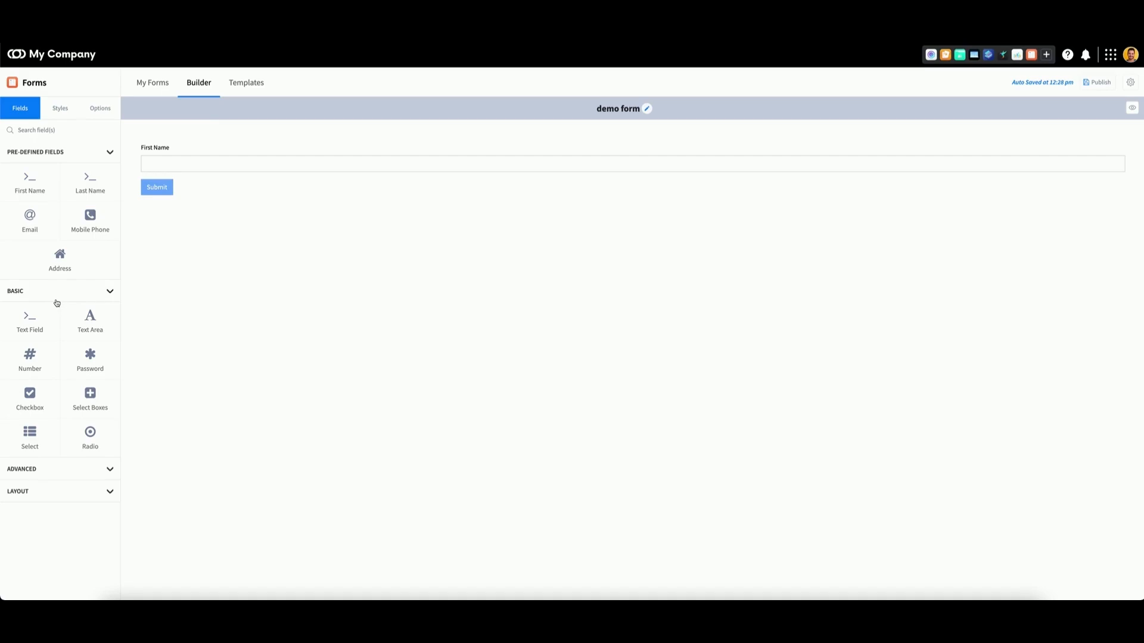
{"action": "left_click_drag", "start_coordinate": [30, 325], "coordinate": [281, 184]}
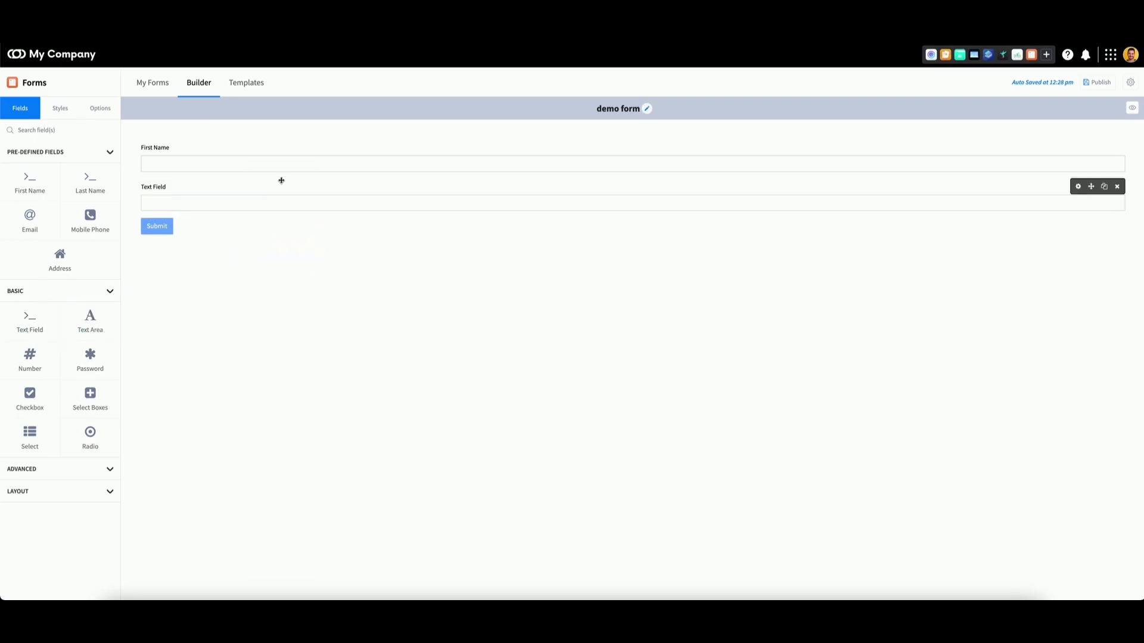
{"action": "left_click", "coordinate": [50, 473]}
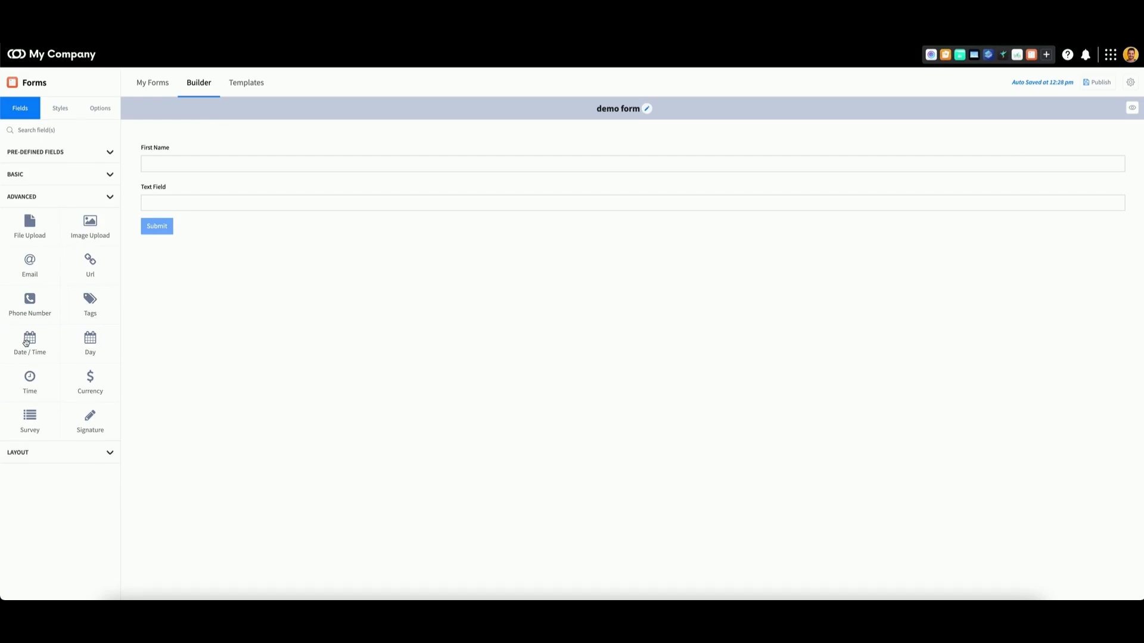
{"action": "left_click_drag", "start_coordinate": [26, 342], "coordinate": [200, 232]}
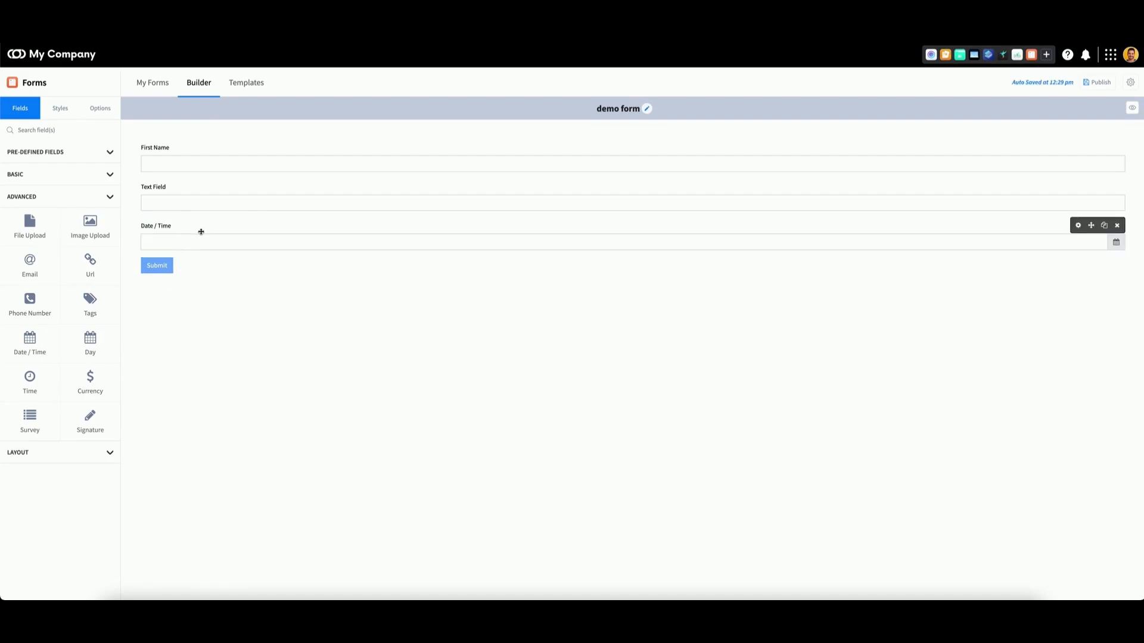
- Inspect the Date / Time field's display, date, time and data settings and close them
{"action": "left_click", "coordinate": [1078, 227]}
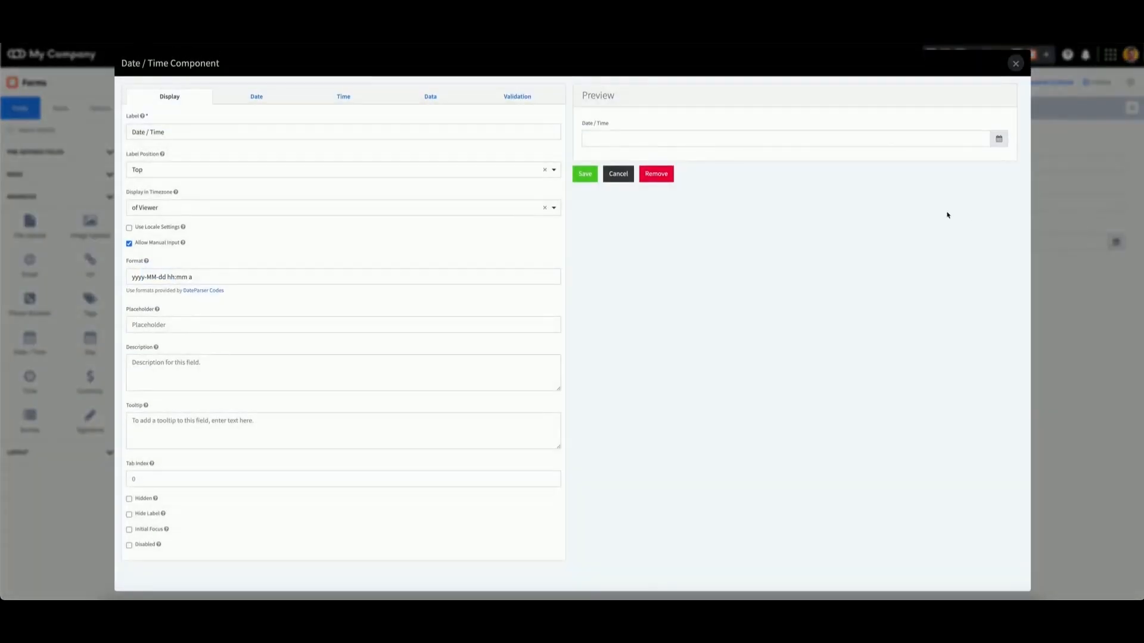
{"action": "left_click", "coordinate": [255, 97]}
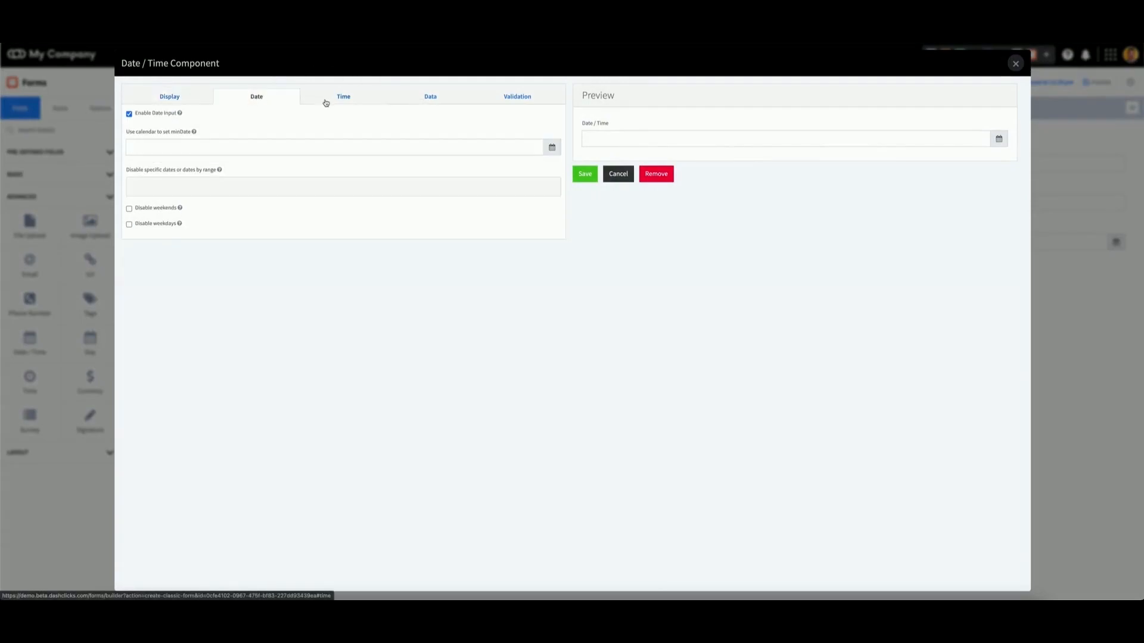
{"action": "left_click", "coordinate": [329, 101]}
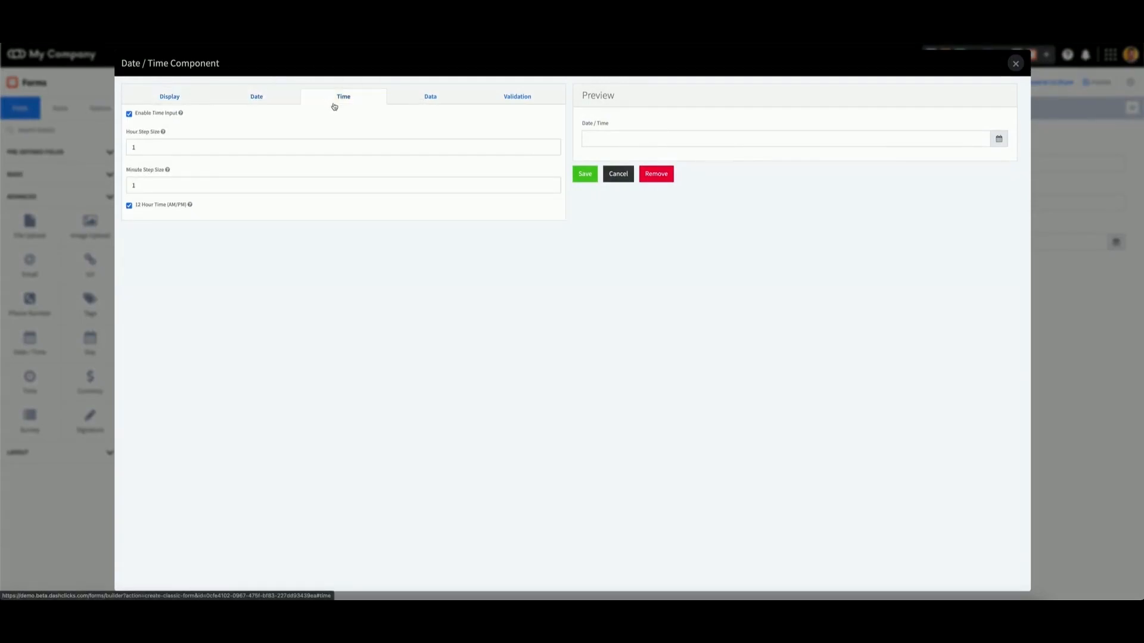
{"action": "left_click", "coordinate": [418, 104]}
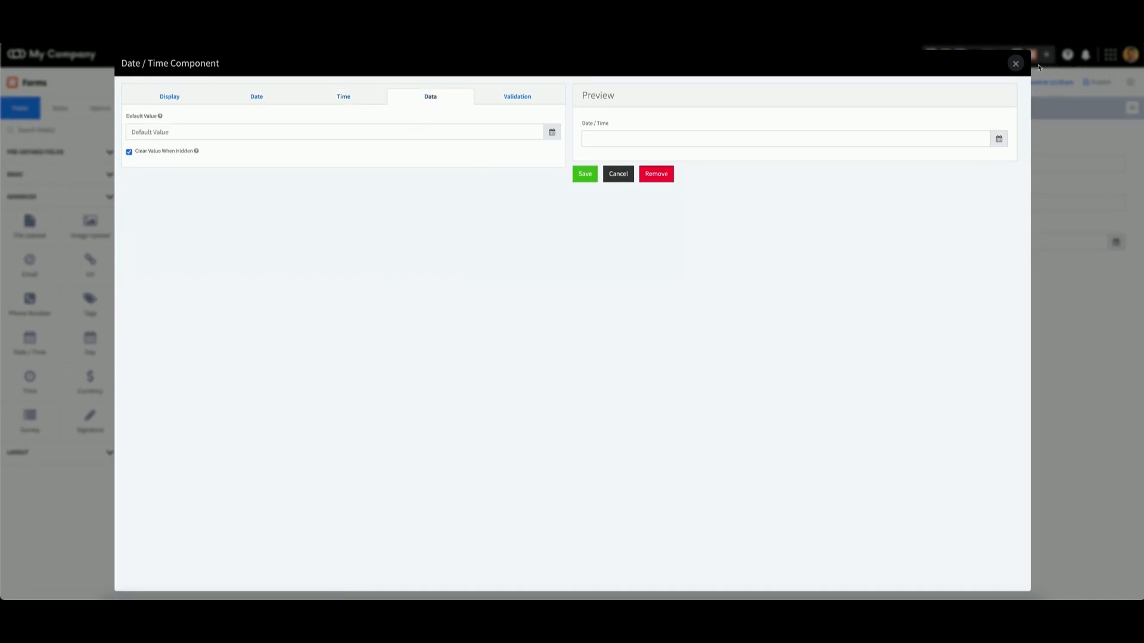
{"action": "left_click", "coordinate": [1016, 64]}
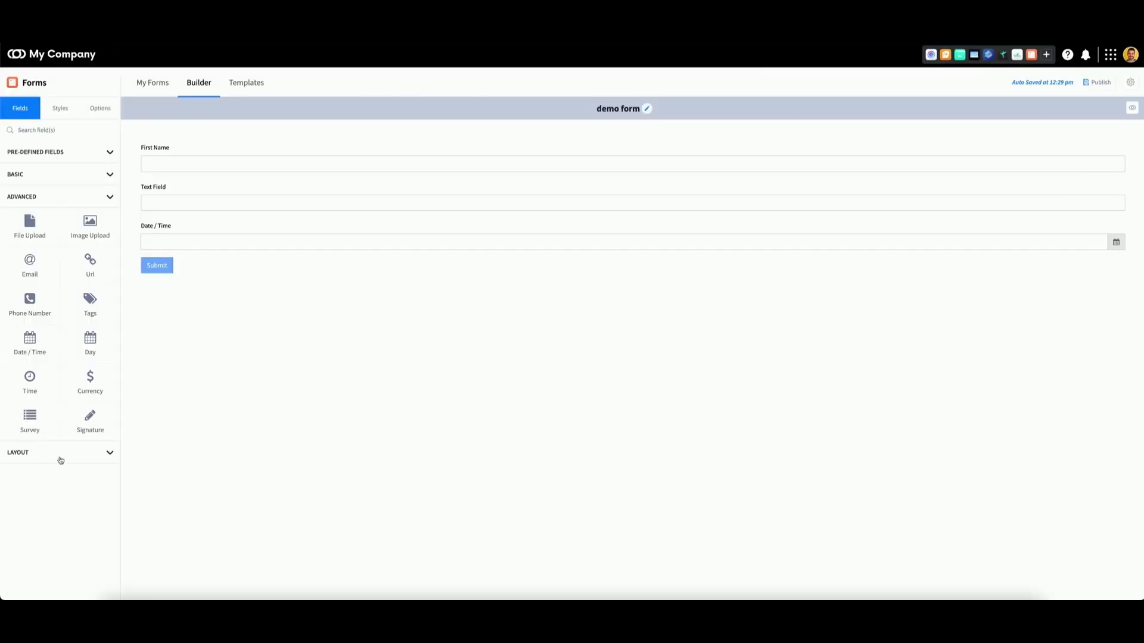
- Add a two-column layout at the top and move the First Name and Text Field fields into its columns
{"action": "left_click", "coordinate": [60, 458]}
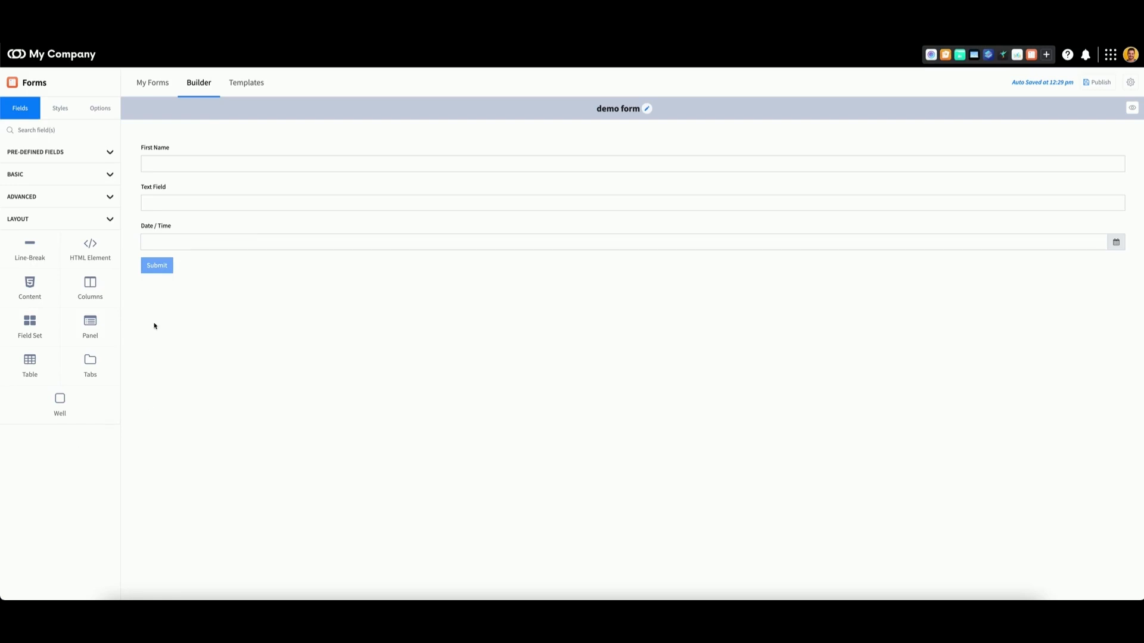
{"action": "left_click_drag", "start_coordinate": [90, 286], "coordinate": [319, 141]}
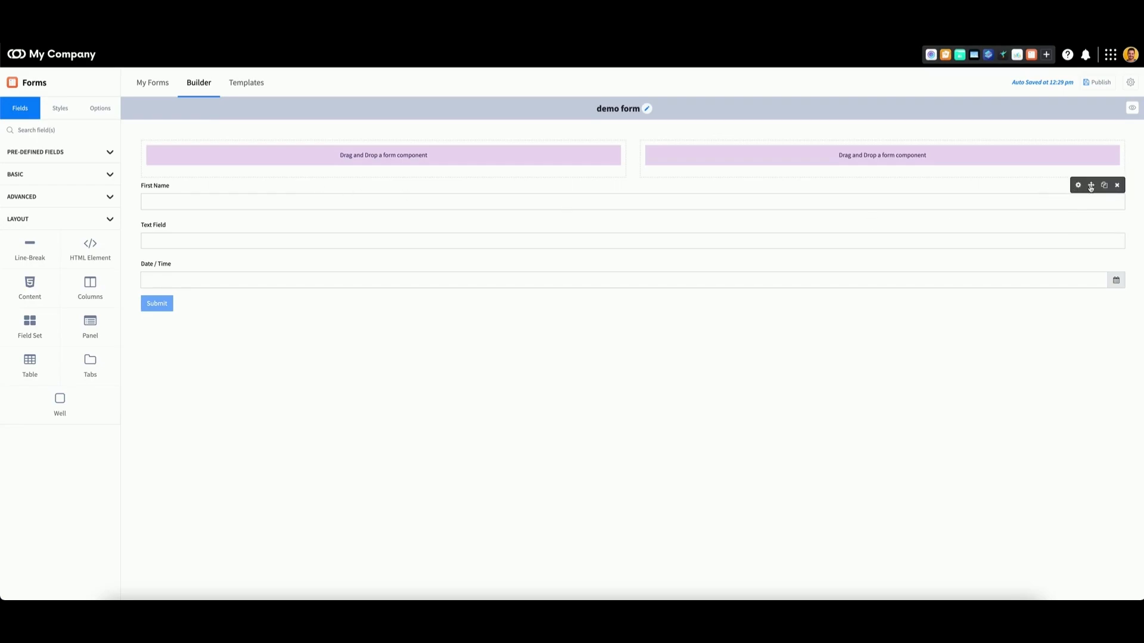
{"action": "left_click_drag", "start_coordinate": [1091, 188], "coordinate": [588, 183]}
{"action": "left_click_drag", "start_coordinate": [1084, 196], "coordinate": [1075, 159]}
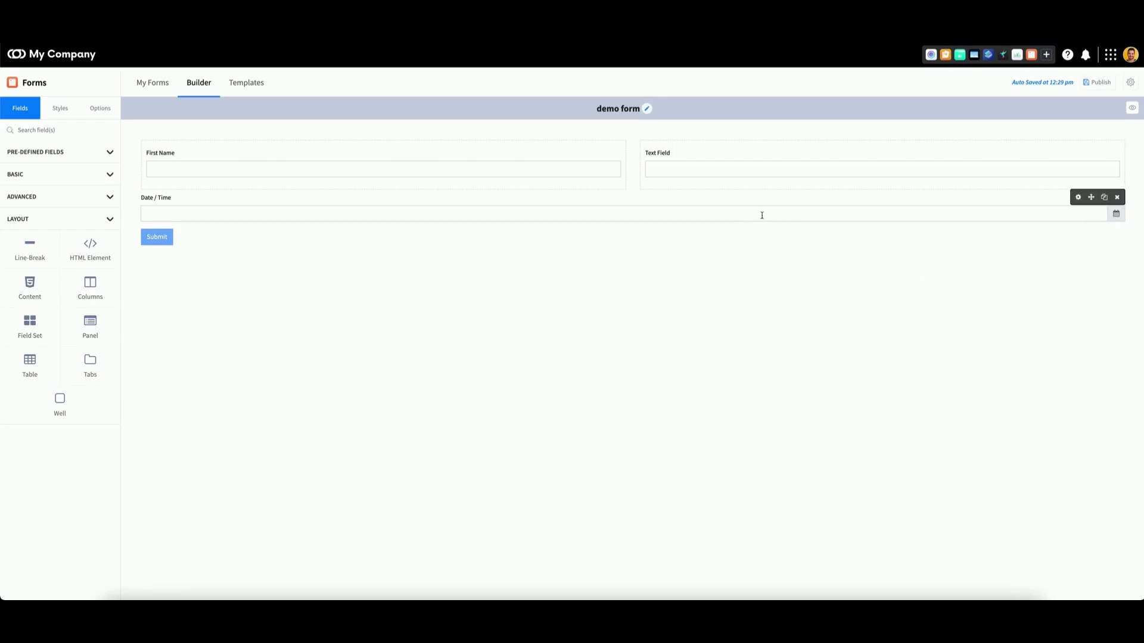
- Rename the Text Field's label to "test"
{"action": "mouse_move", "coordinate": [1024, 154]}
{"action": "left_click", "coordinate": [1072, 154]}
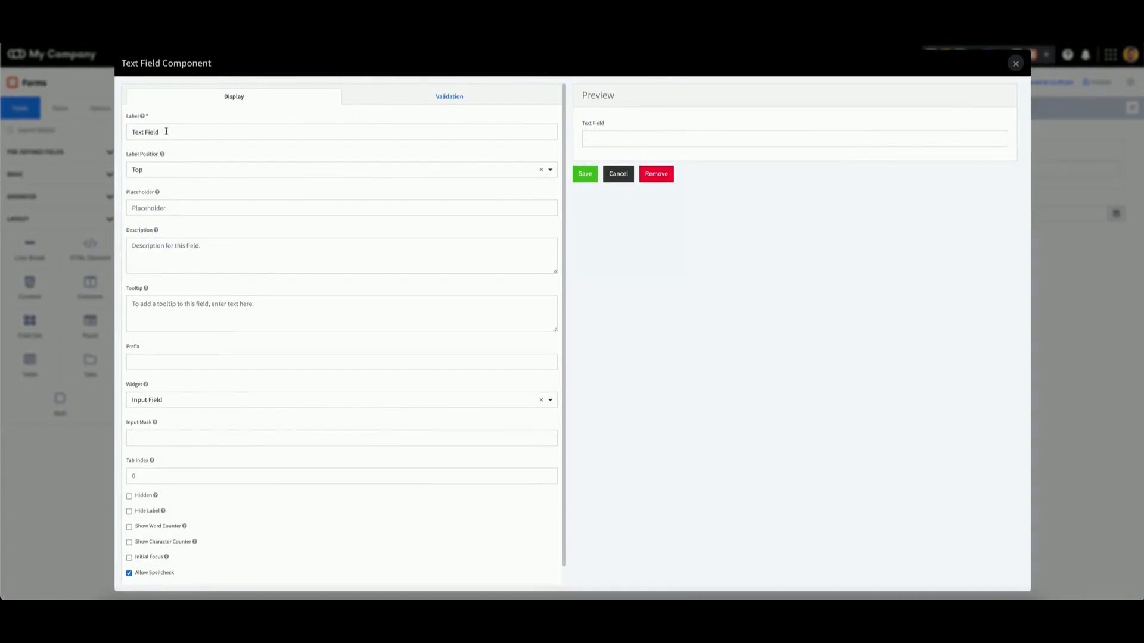
{"action": "left_click_drag", "start_coordinate": [166, 131], "coordinate": [118, 133]}
{"action": "type", "text": "test"}
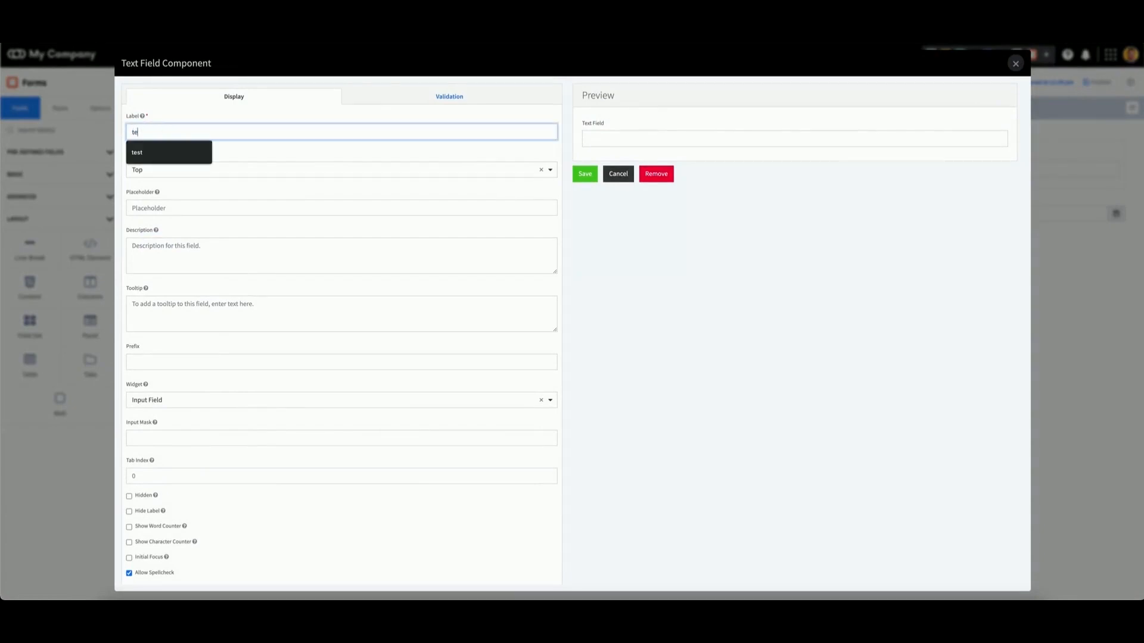
{"action": "left_click", "coordinate": [629, 255]}
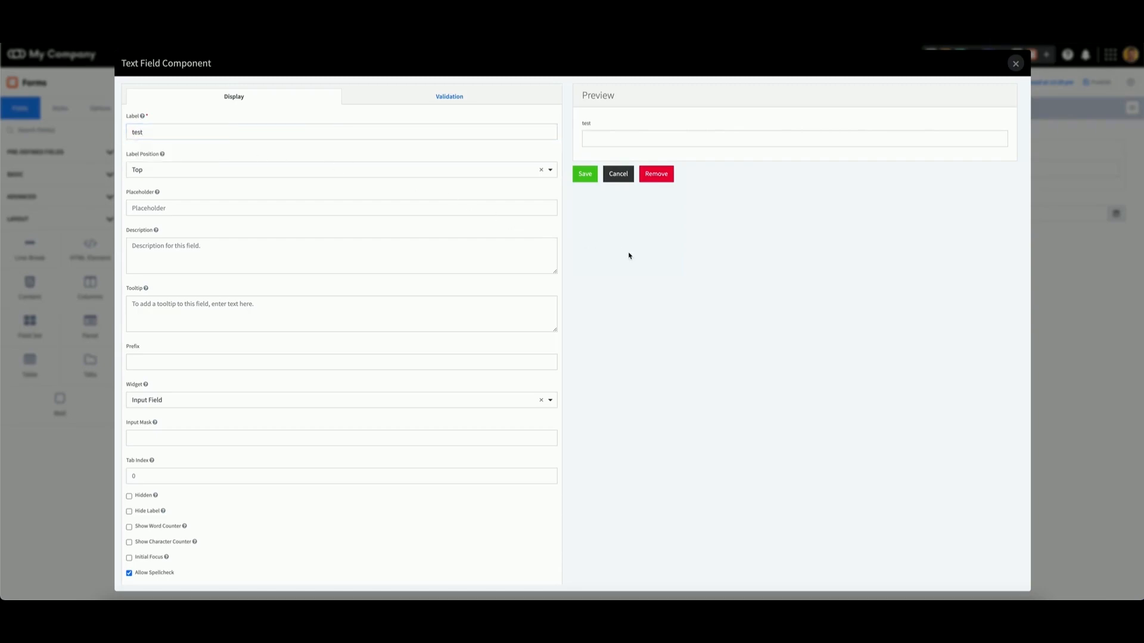
{"action": "left_click", "coordinate": [585, 174]}
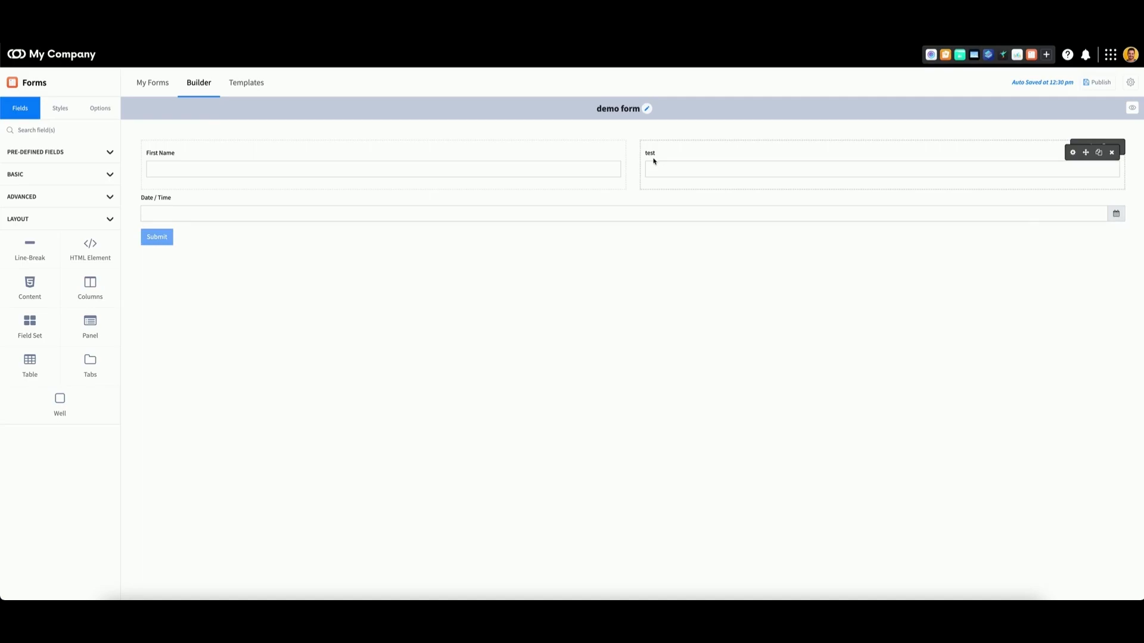
- Make the test field required
{"action": "left_click_drag", "start_coordinate": [1091, 197], "coordinate": [1005, 202]}
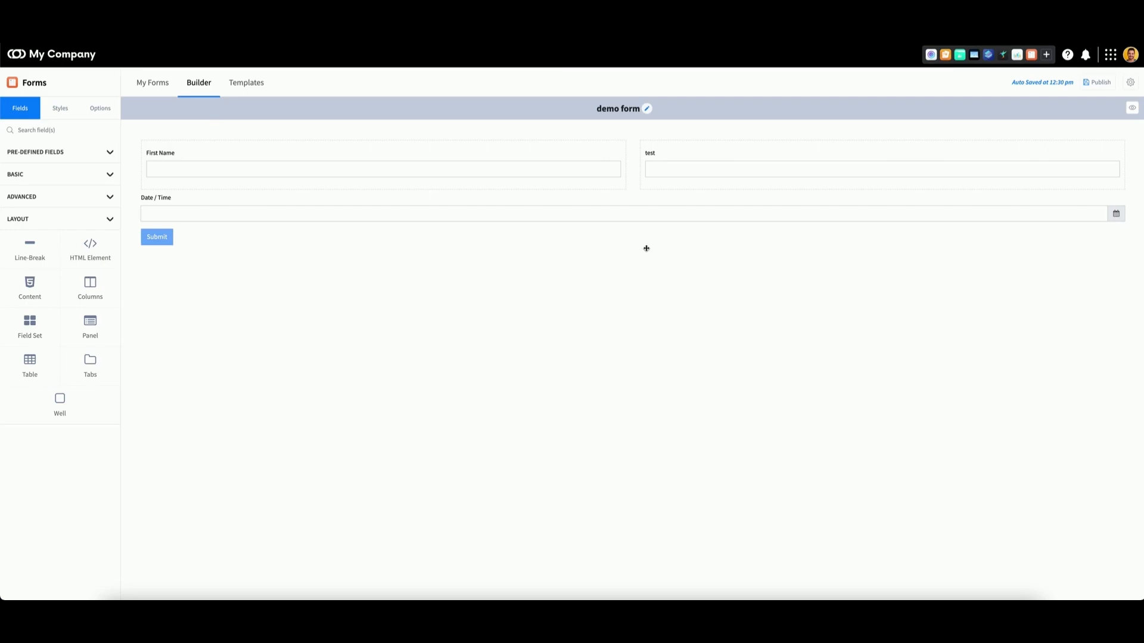
{"action": "mouse_move", "coordinate": [1062, 188]}
{"action": "left_click", "coordinate": [1073, 154]}
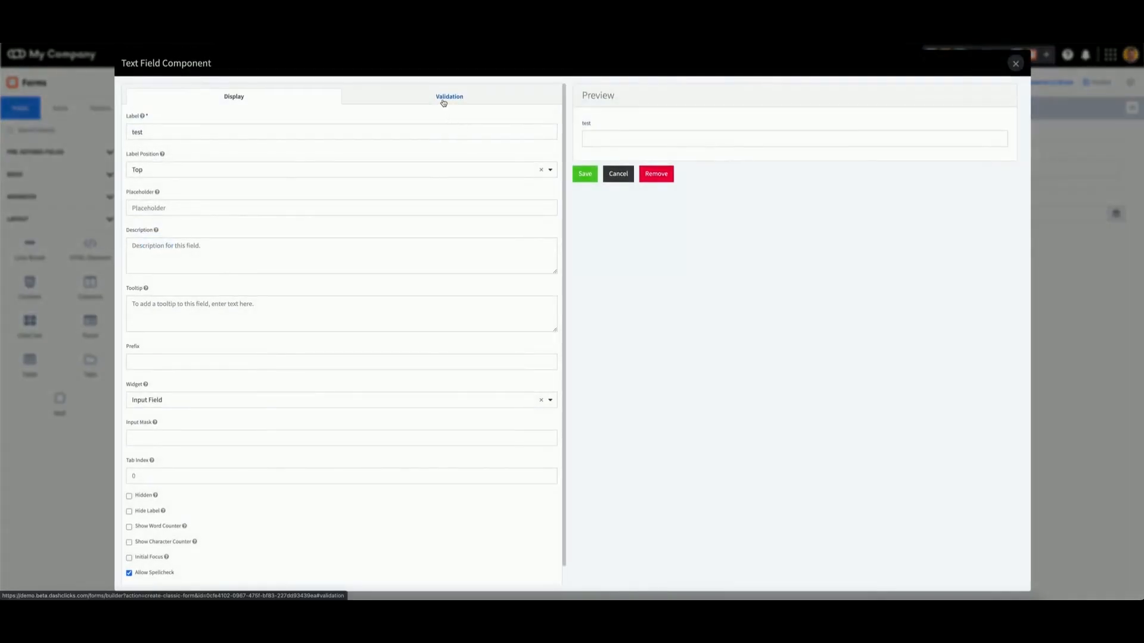
{"action": "left_click", "coordinate": [444, 103]}
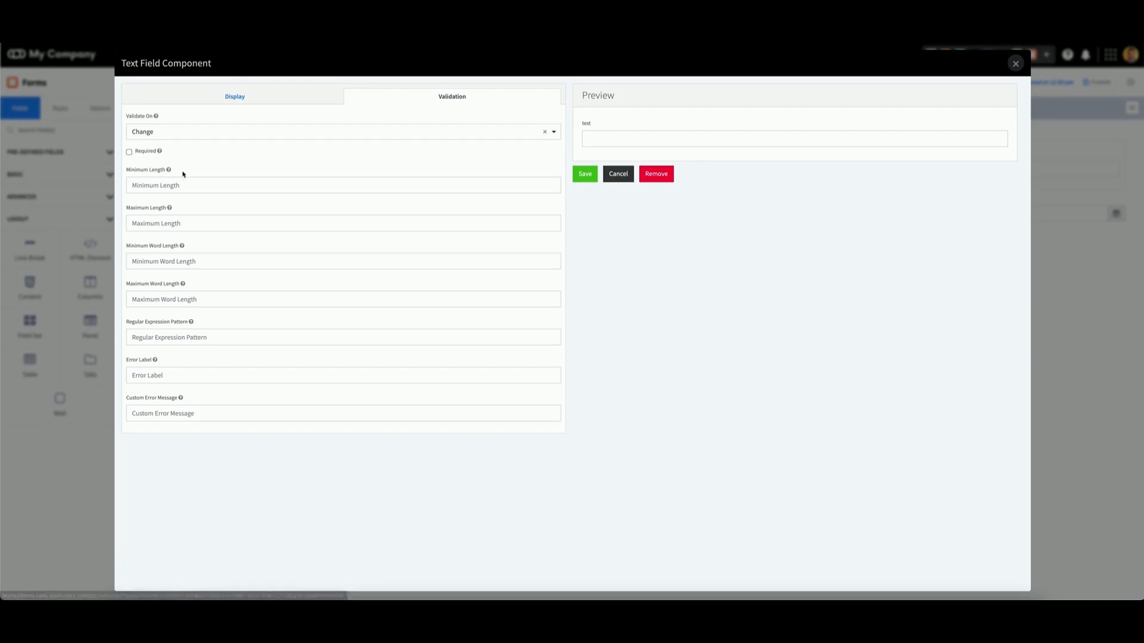
{"action": "left_click", "coordinate": [129, 152]}
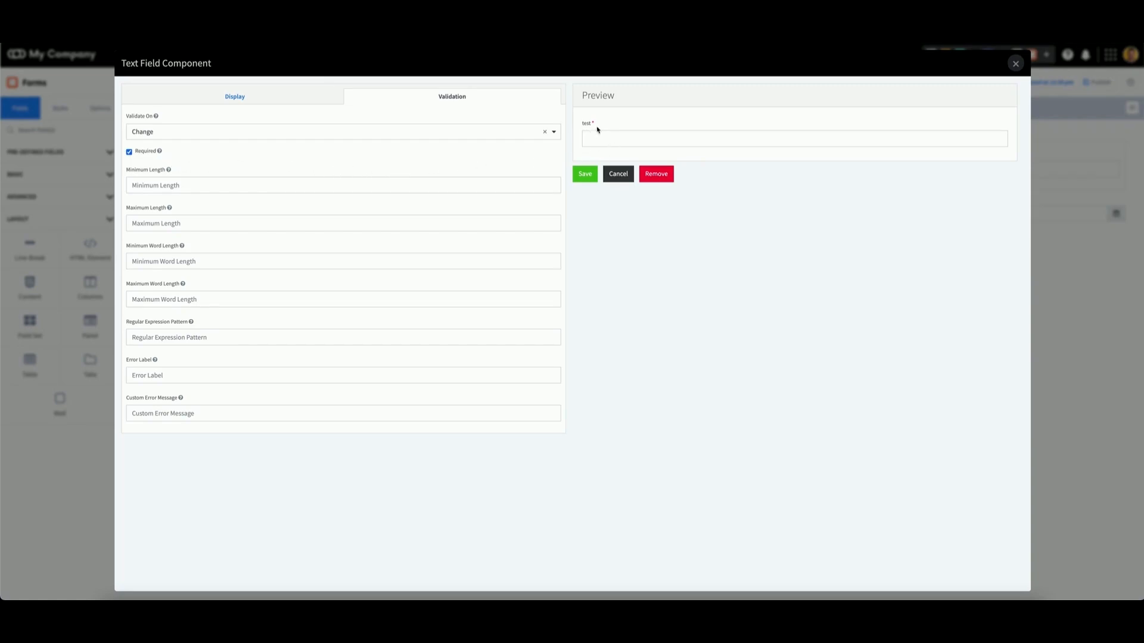
{"action": "left_click", "coordinate": [584, 176]}
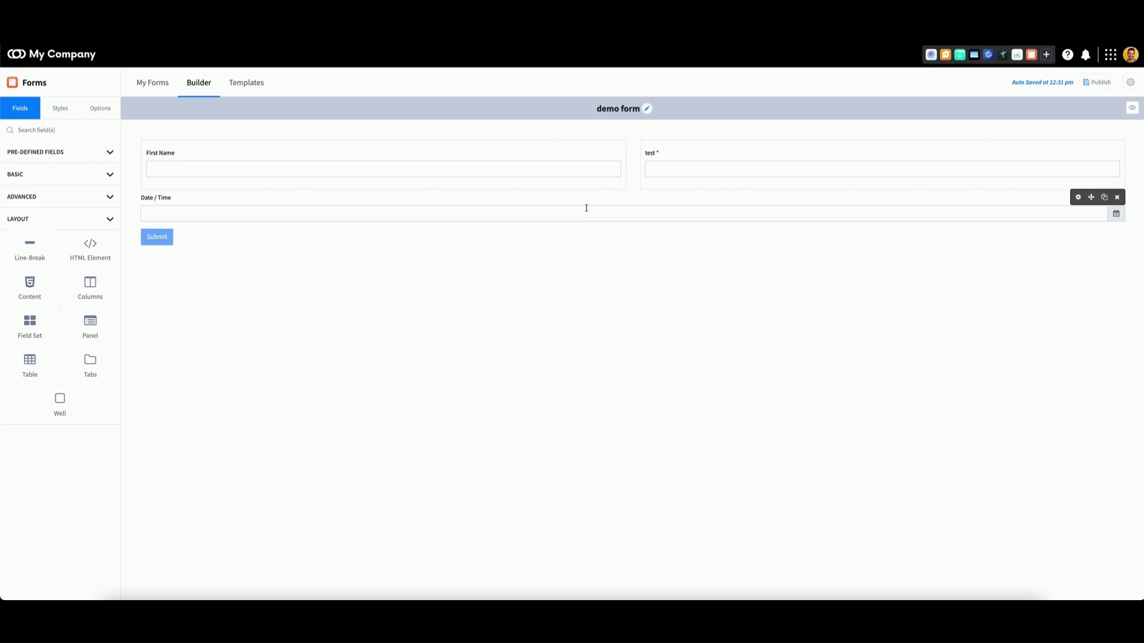
- Remove the First Name field from the left column
{"action": "mouse_move", "coordinate": [617, 162]}
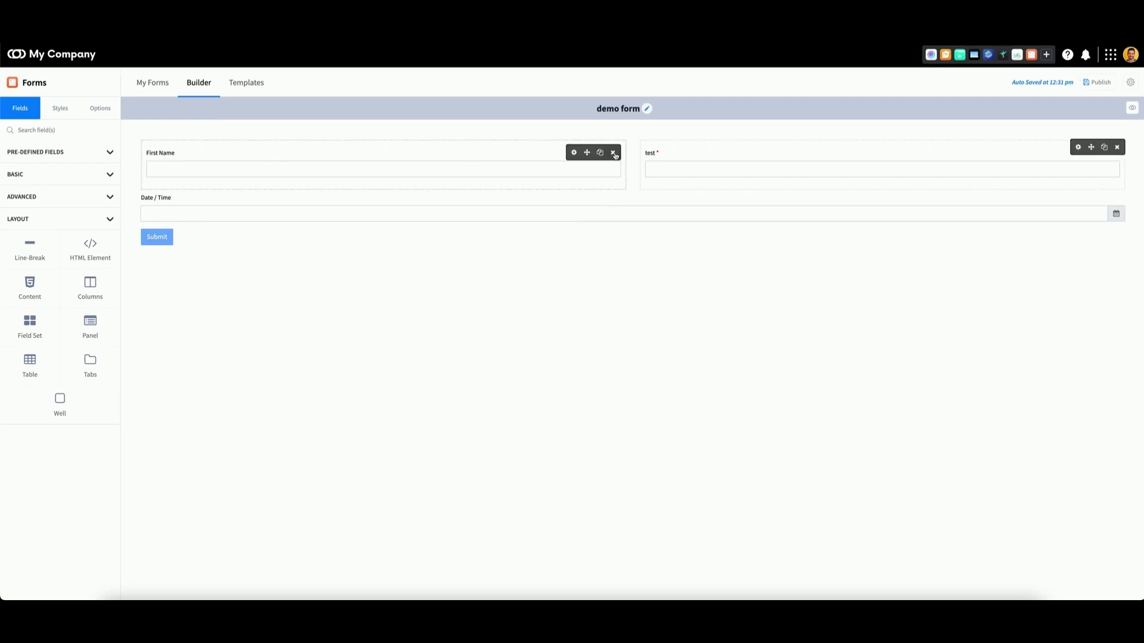
{"action": "left_click", "coordinate": [614, 153]}
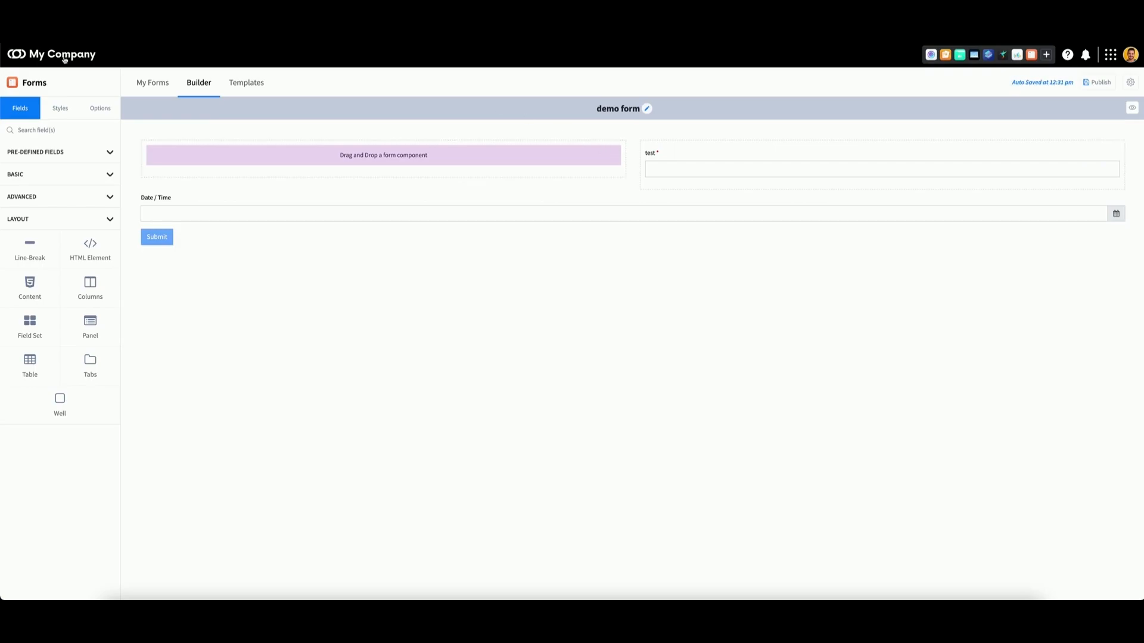
- Set the page background colour to a dark red
{"action": "left_click", "coordinate": [60, 108]}
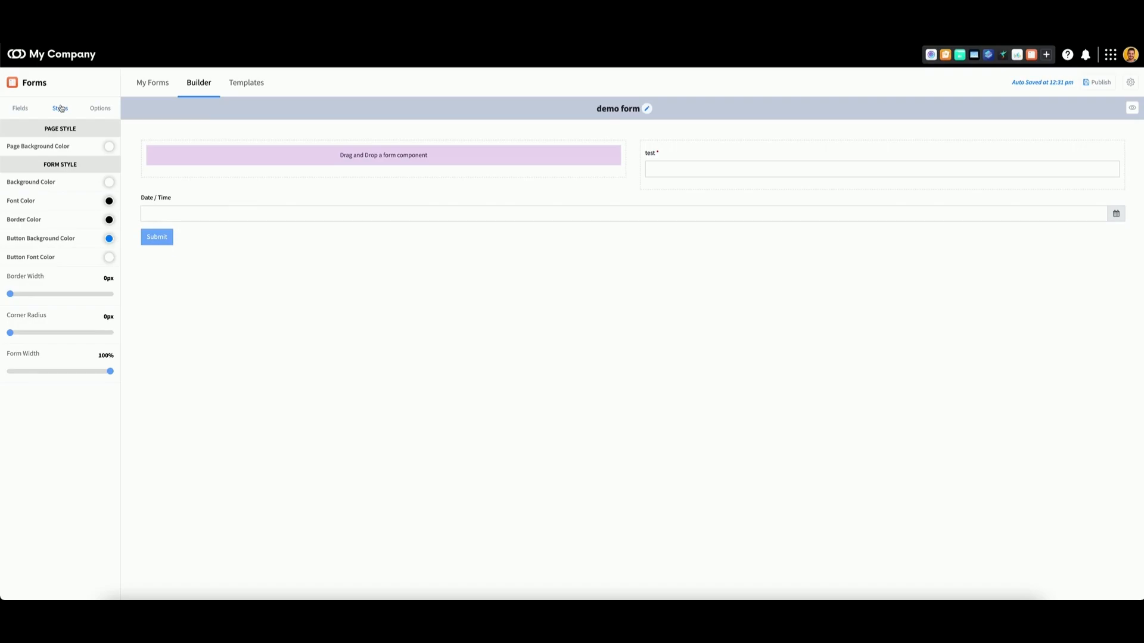
{"action": "left_click", "coordinate": [60, 107]}
{"action": "left_click", "coordinate": [109, 145]}
{"action": "left_click", "coordinate": [182, 112]}
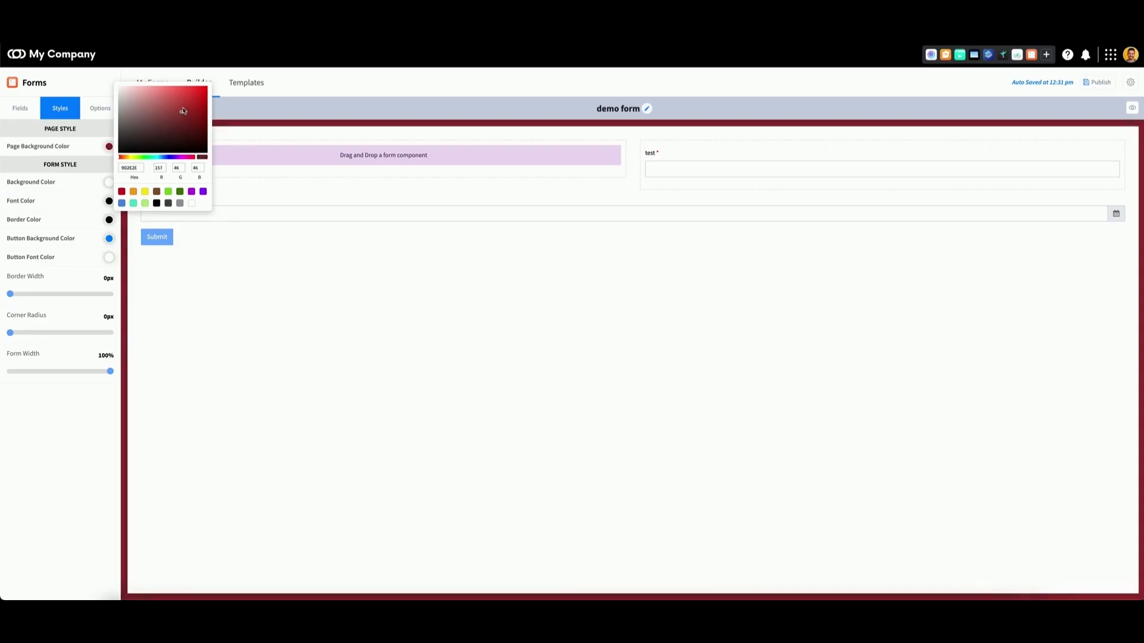
{"action": "left_click", "coordinate": [168, 330]}
- Set the form's border width to 34px, corner radius to 35px and form width to 78%
{"action": "left_click_drag", "start_coordinate": [10, 294], "coordinate": [44, 294]}
{"action": "left_click_drag", "start_coordinate": [10, 332], "coordinate": [44, 332]}
{"action": "left_click_drag", "start_coordinate": [110, 371], "coordinate": [88, 372]}
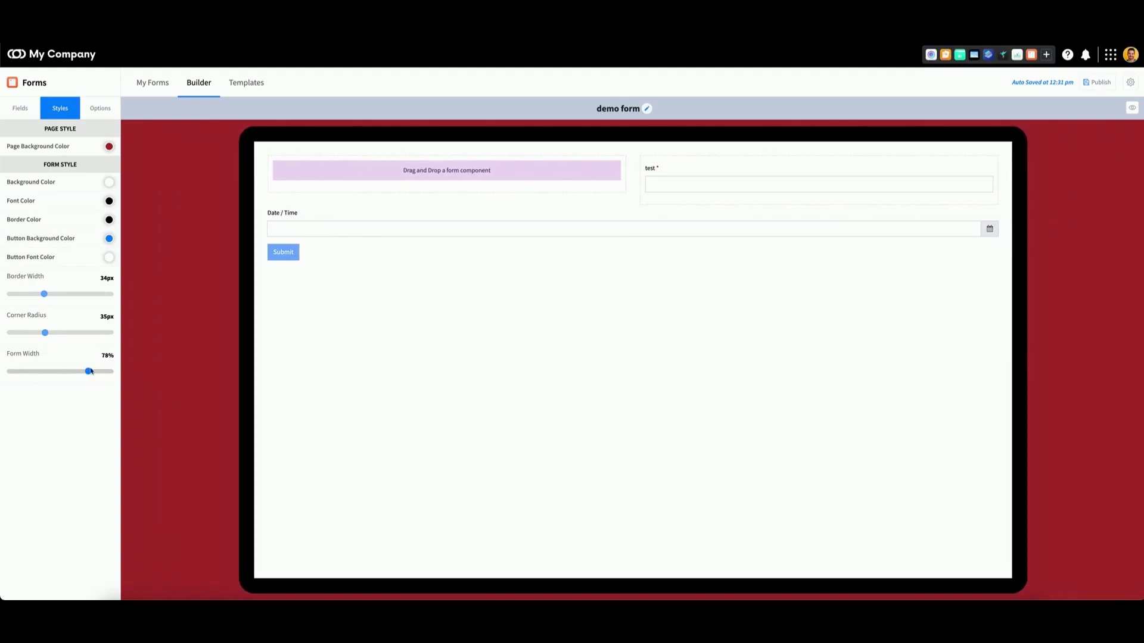
- Review the form's options including the On Submit choices, and preview the form
{"action": "left_click", "coordinate": [100, 110]}
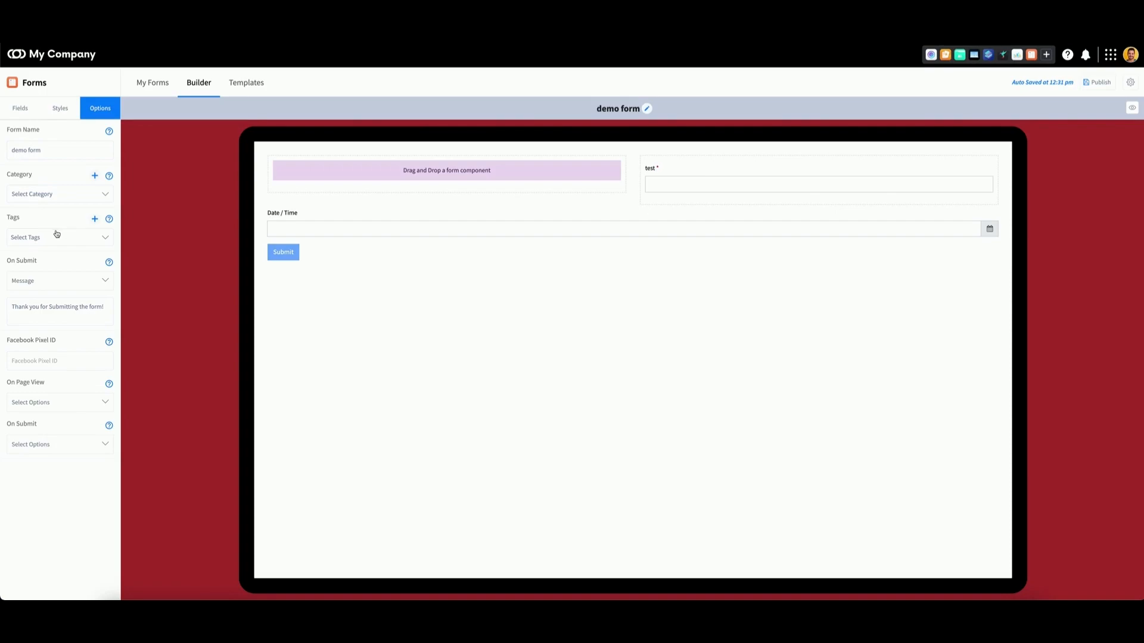
{"action": "left_click", "coordinate": [53, 285]}
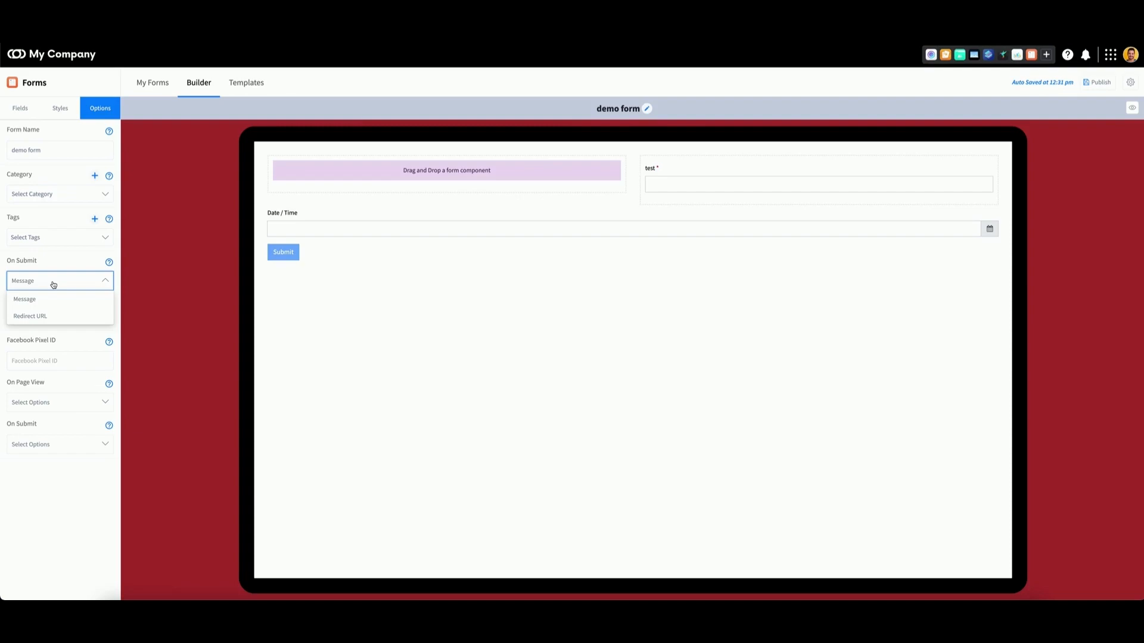
{"action": "left_click", "coordinate": [53, 285]}
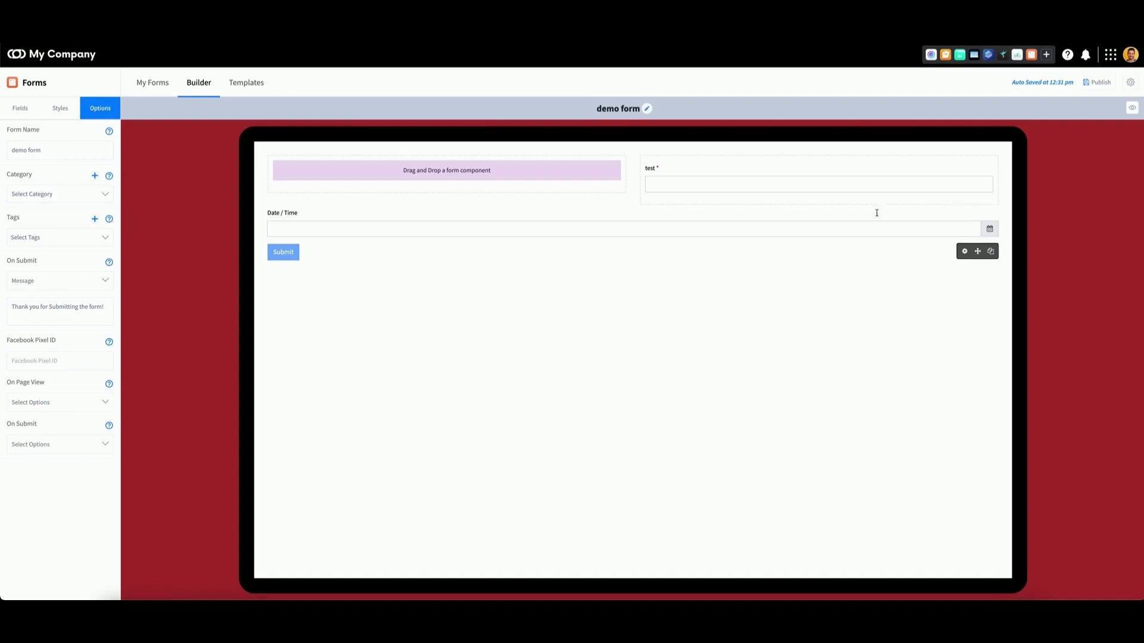
{"action": "left_click", "coordinate": [1133, 109]}
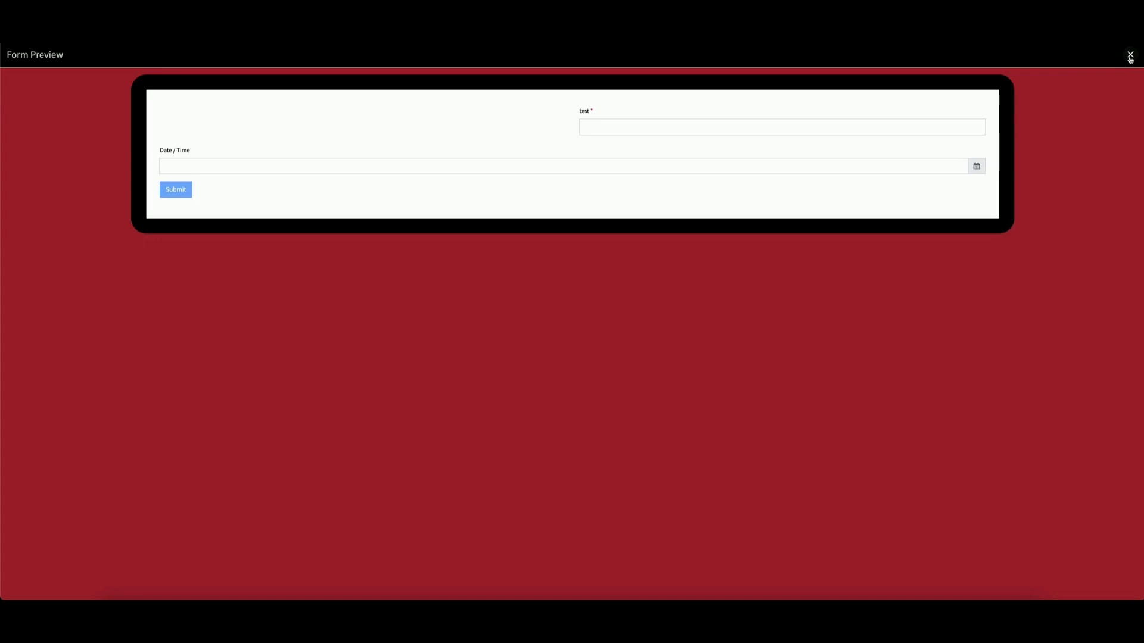
{"action": "left_click", "coordinate": [1129, 55]}
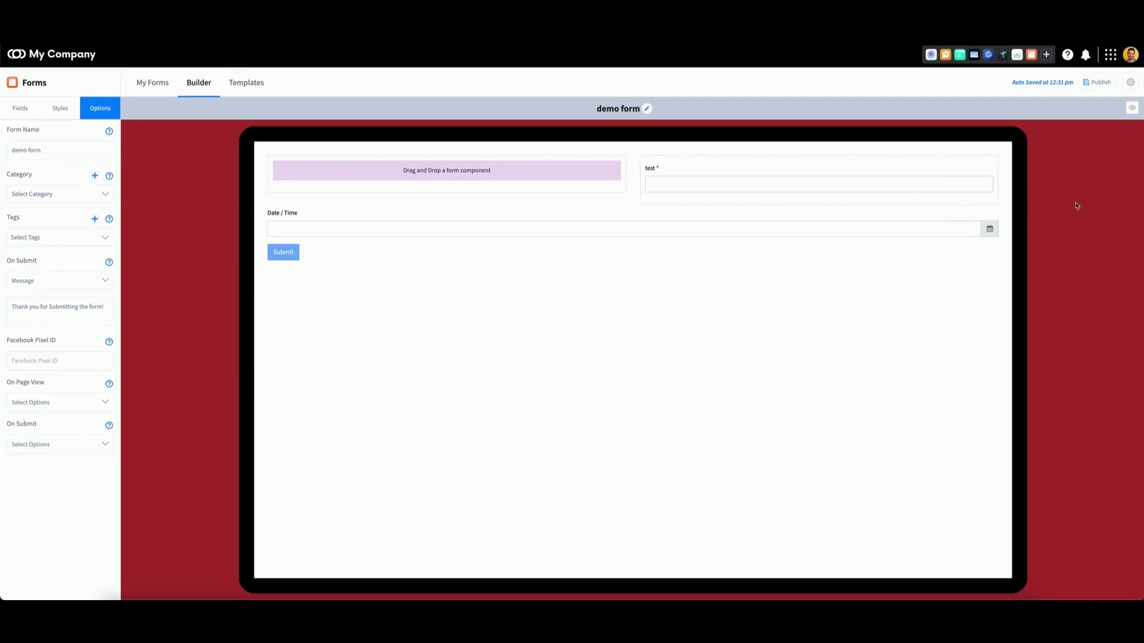
- Review the form's share link, embed and iframe publishing codes, and return to the forms list
{"action": "left_click", "coordinate": [1099, 86]}
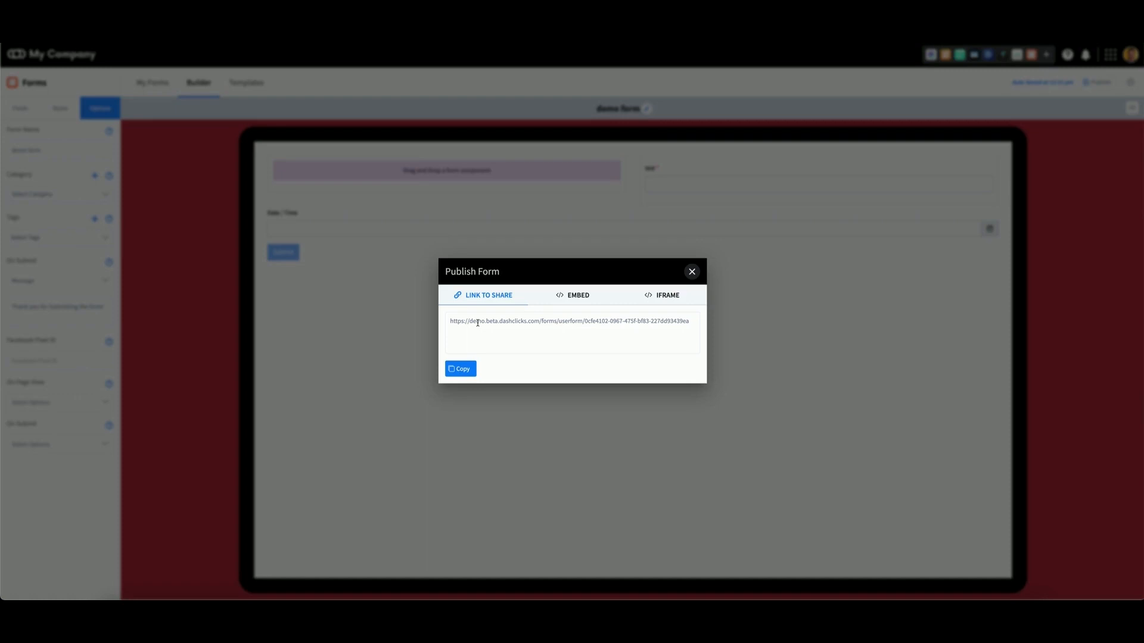
{"action": "left_click", "coordinate": [581, 303]}
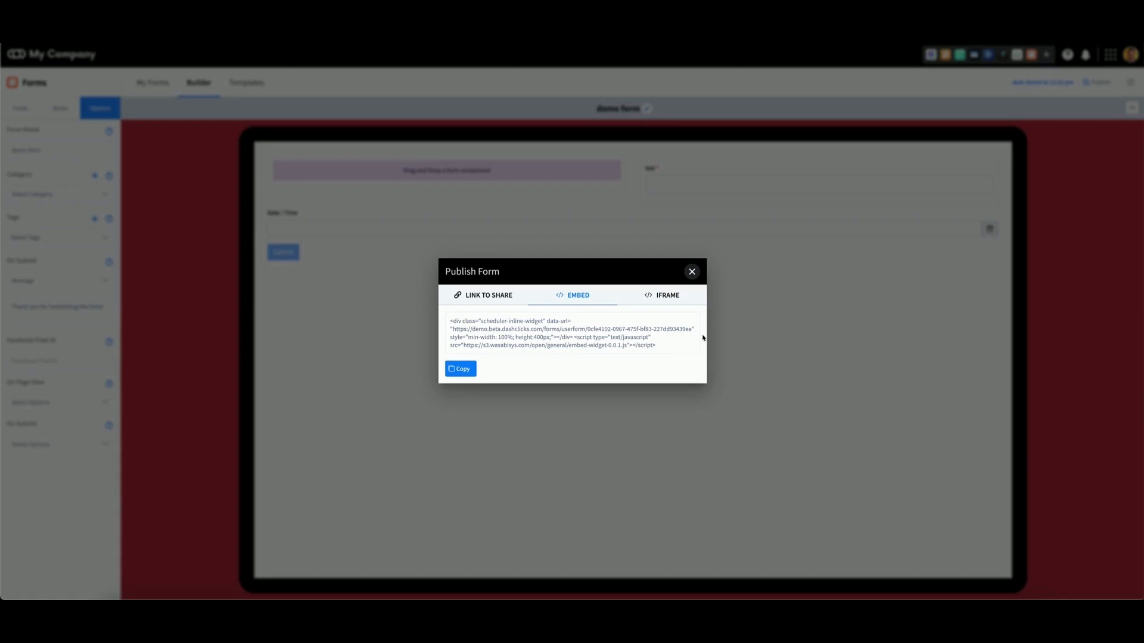
{"action": "left_click", "coordinate": [667, 295]}
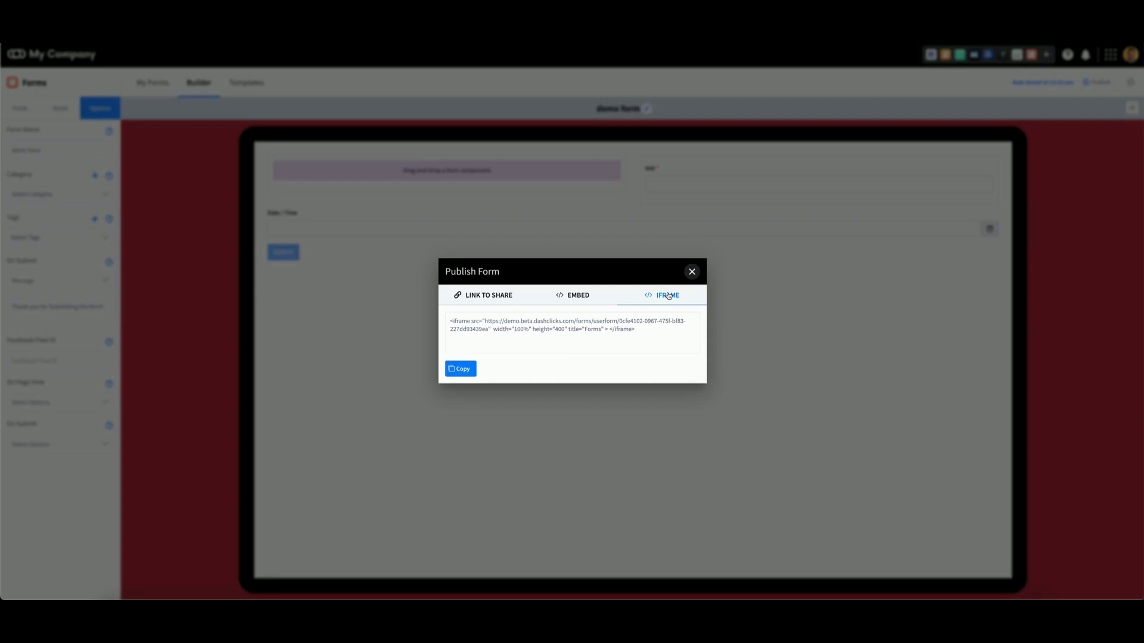
{"action": "left_click", "coordinate": [691, 272]}
{"action": "left_click", "coordinate": [152, 84]}
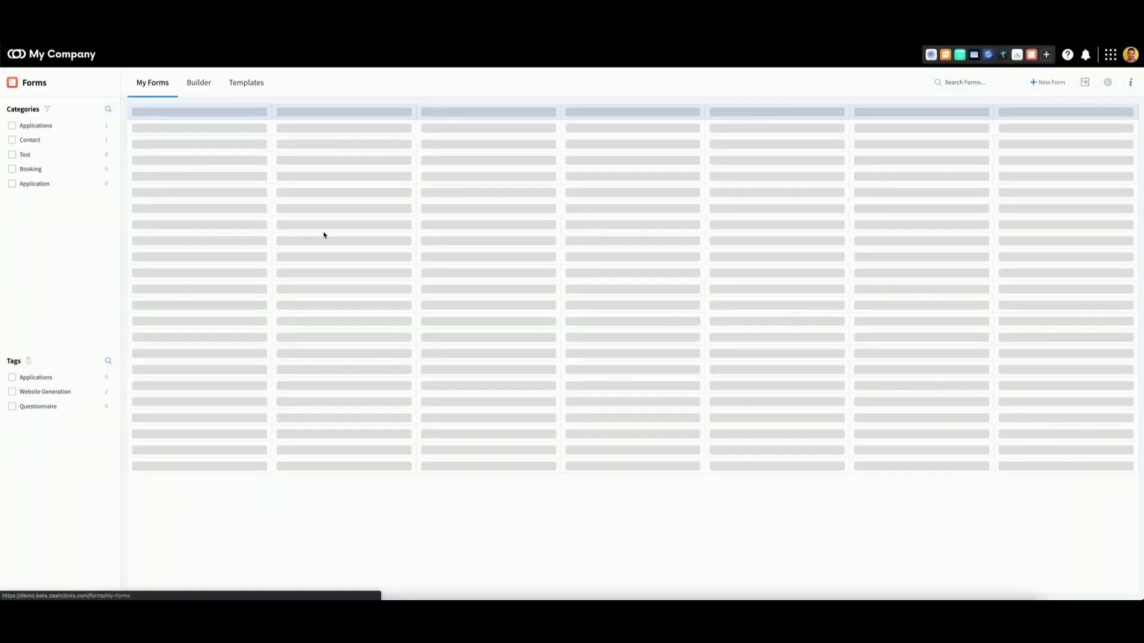